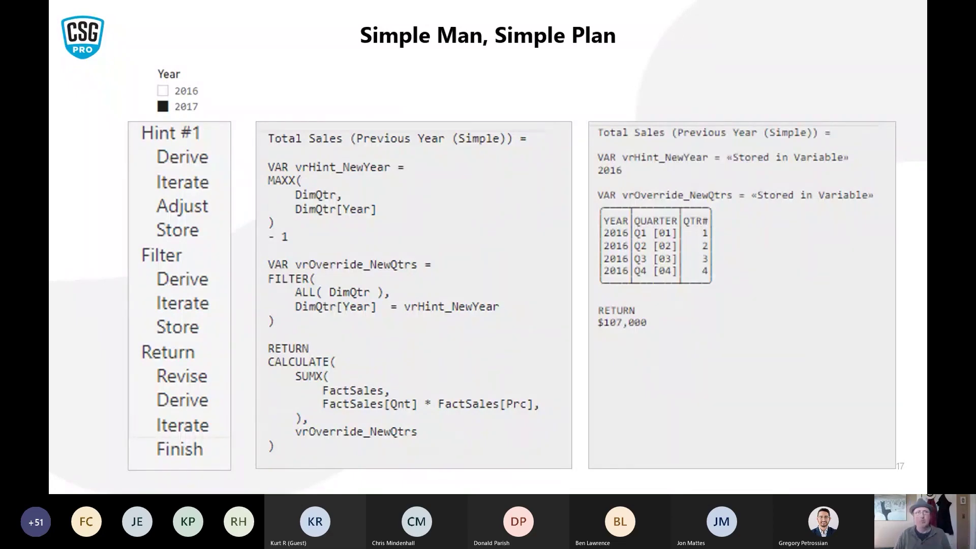
Step: End the slide show at the demo slide, switch to the Power BI report in Chrome, and show the report full screen
{"action": "left_click", "coordinate": [649, 92]}
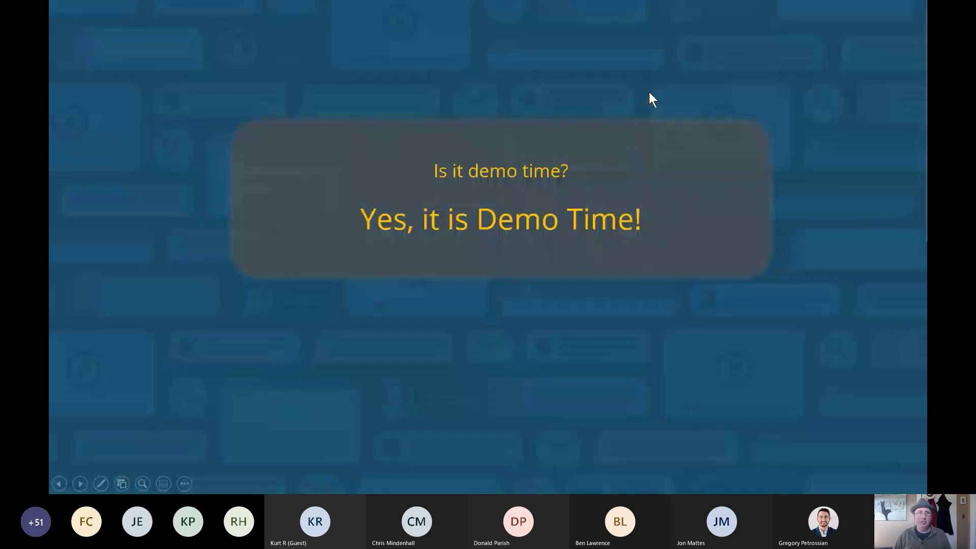
{"action": "key", "text": "Escape"}
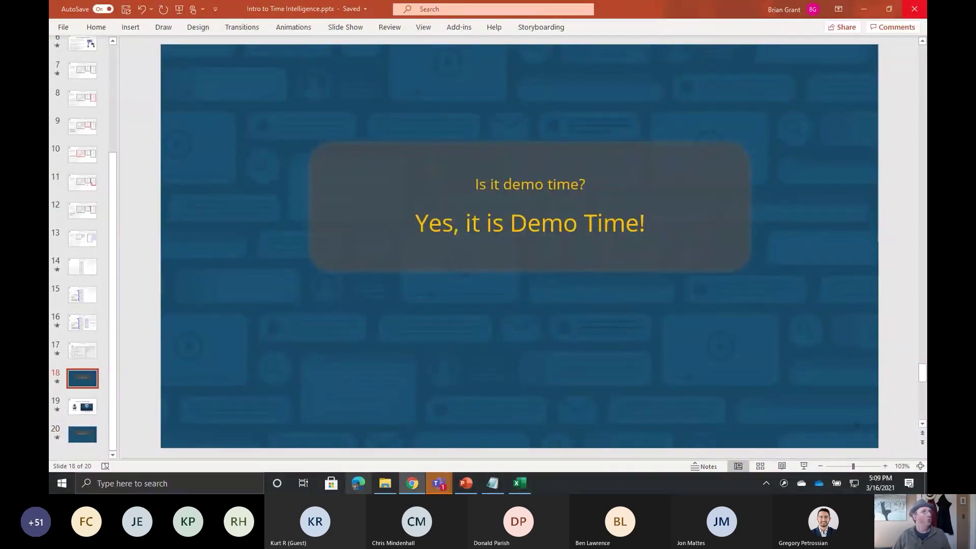
{"action": "left_click", "coordinate": [412, 483]}
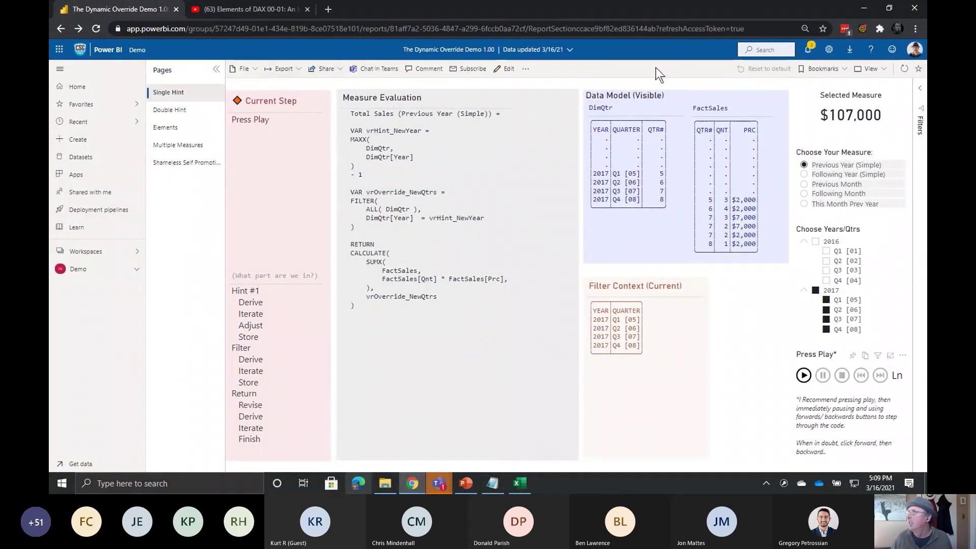
{"action": "left_click", "coordinate": [883, 72]}
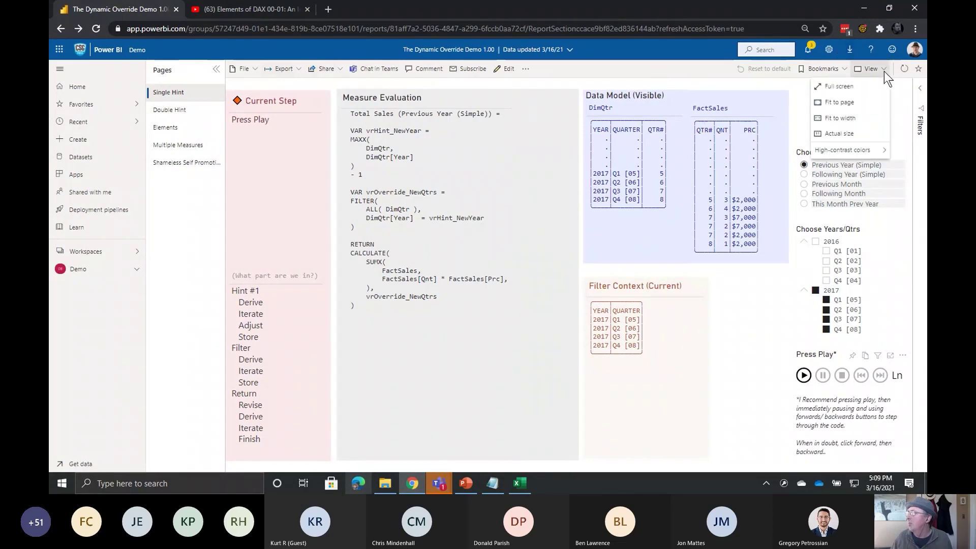
{"action": "left_click", "coordinate": [843, 88]}
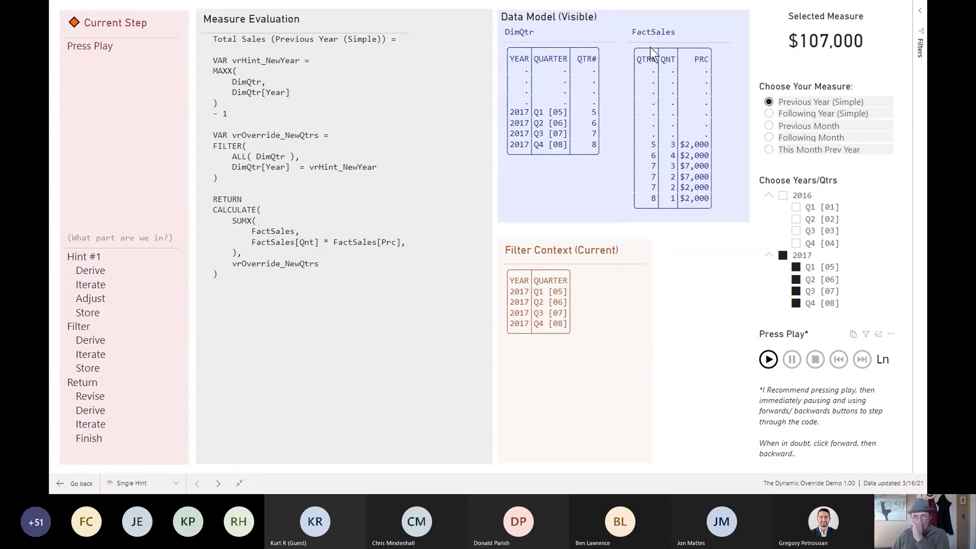
Step: Compare the DAX of the Following Year, Previous Month, Following Month and This Month Prev Year measures, and return to Previous Year (Simple)
{"action": "left_click", "coordinate": [806, 117]}
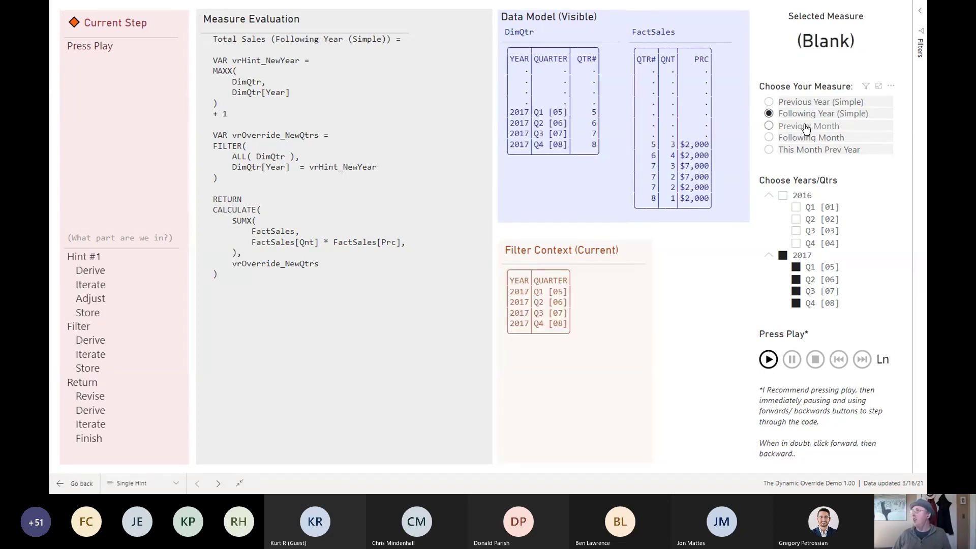
{"action": "left_click", "coordinate": [806, 127]}
{"action": "left_click", "coordinate": [806, 140]}
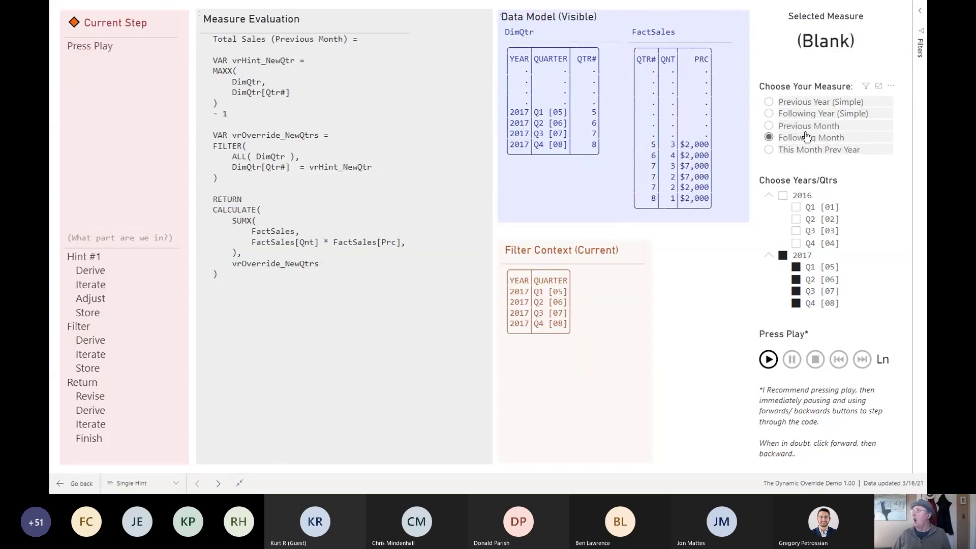
{"action": "left_click", "coordinate": [806, 102]}
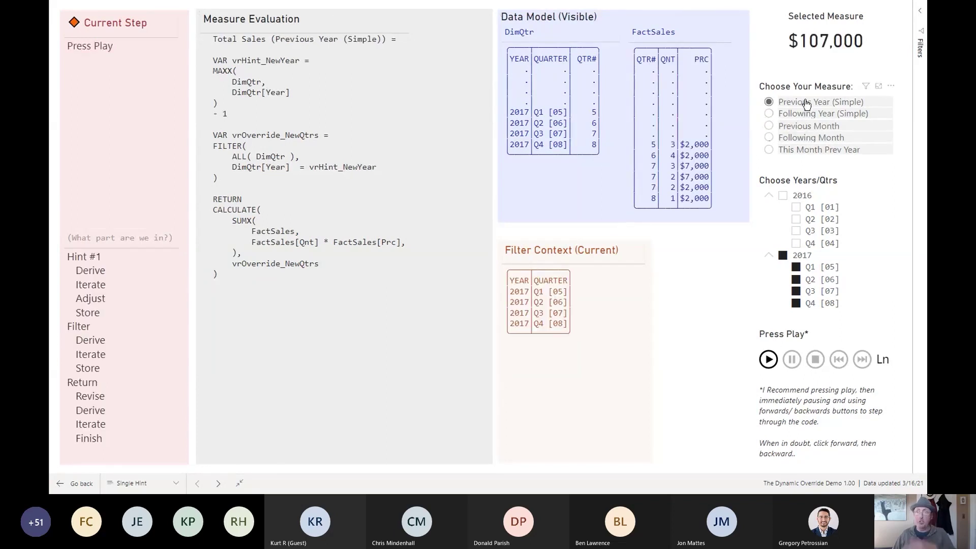
{"action": "left_click", "coordinate": [806, 114]}
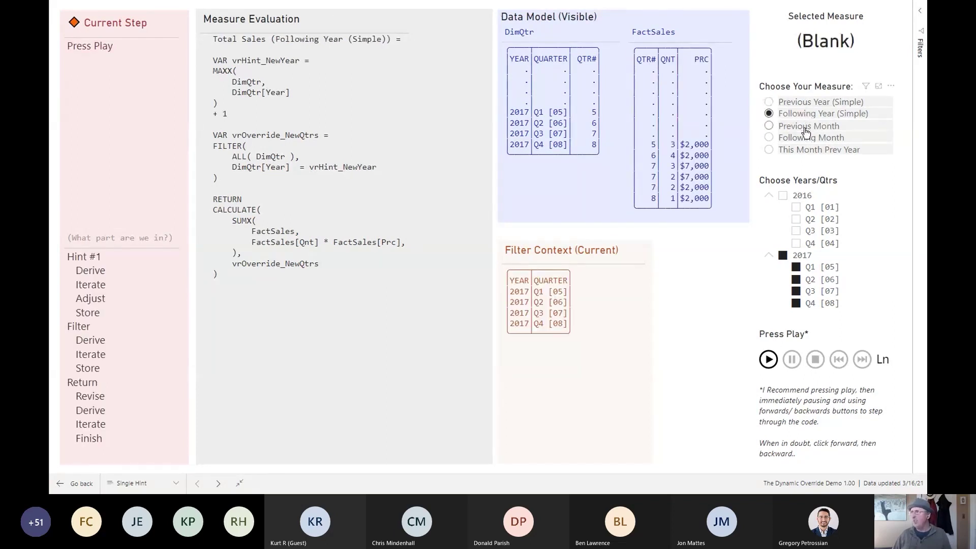
{"action": "left_click", "coordinate": [806, 128]}
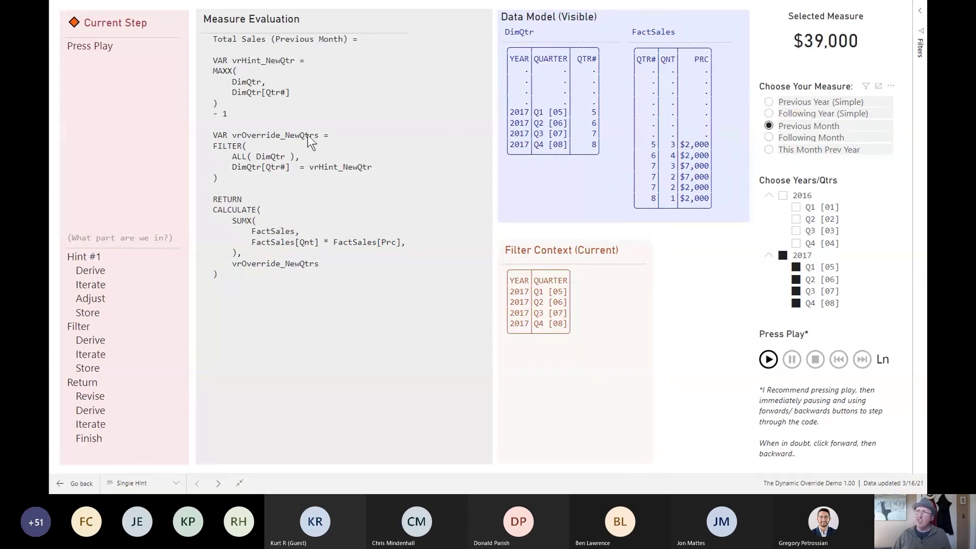
{"action": "left_click", "coordinate": [834, 141]}
{"action": "left_click", "coordinate": [834, 150]}
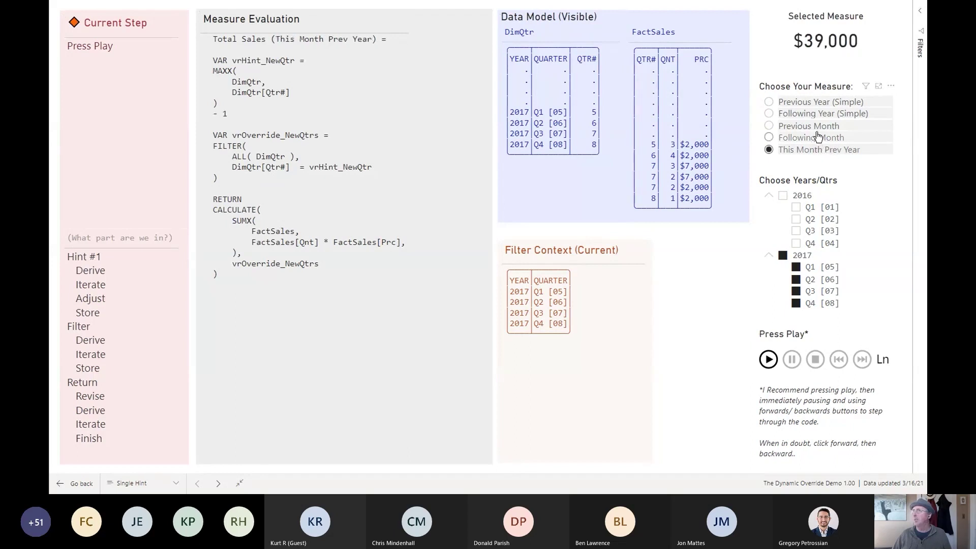
{"action": "left_click", "coordinate": [818, 104]}
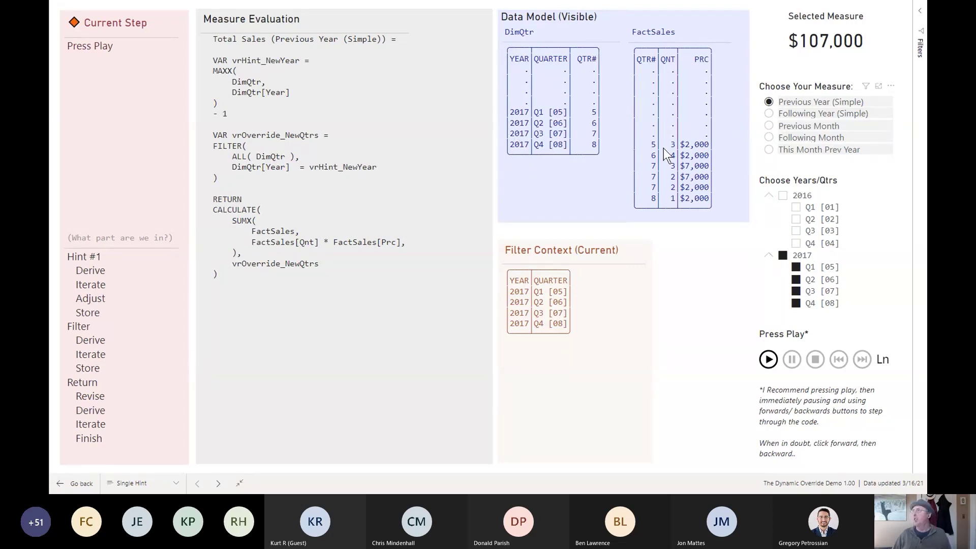
Step: Examine the filter context for 2016 and for 2017 Q2 [06], and reselect the whole of 2017
{"action": "left_click", "coordinate": [796, 197]}
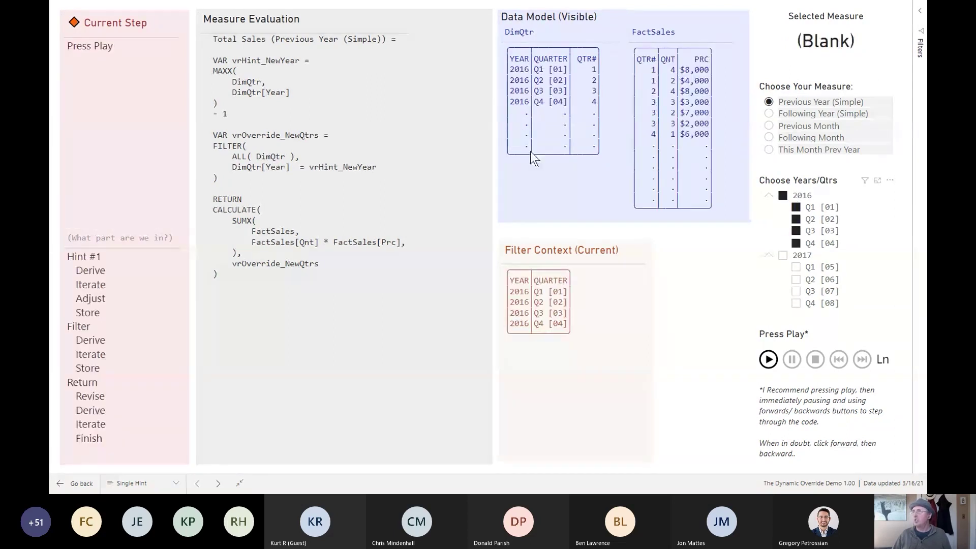
{"action": "left_click", "coordinate": [813, 280]}
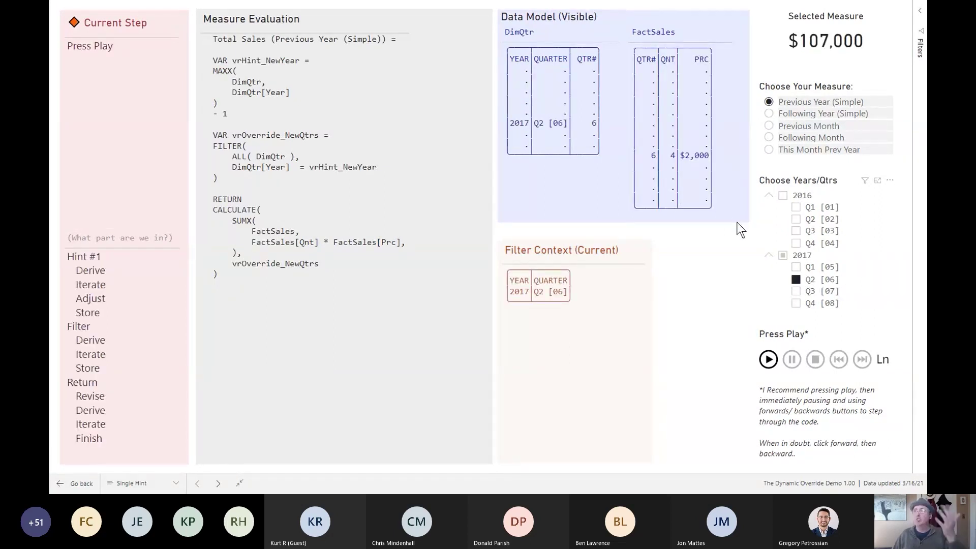
{"action": "left_click", "coordinate": [783, 255]}
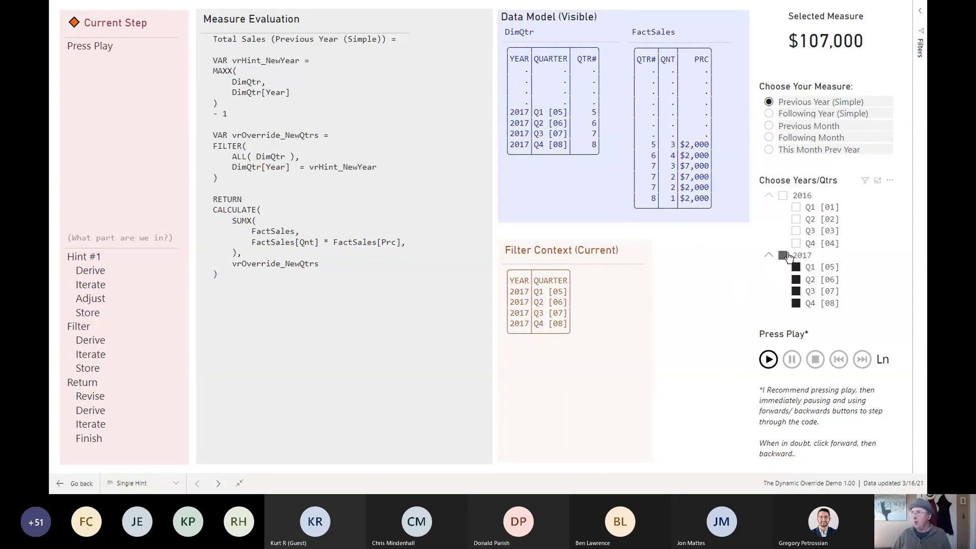
Step: Compare the visible data for 2016 with 2017 Q2 [06] alone and with Q3 [07] added to the selection
{"action": "left_click", "coordinate": [786, 197]}
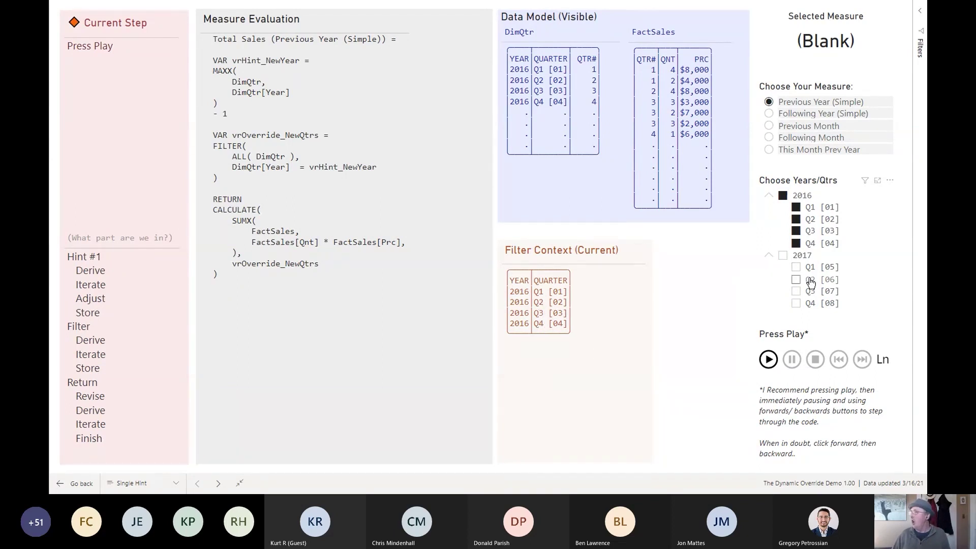
{"action": "left_click", "coordinate": [811, 284]}
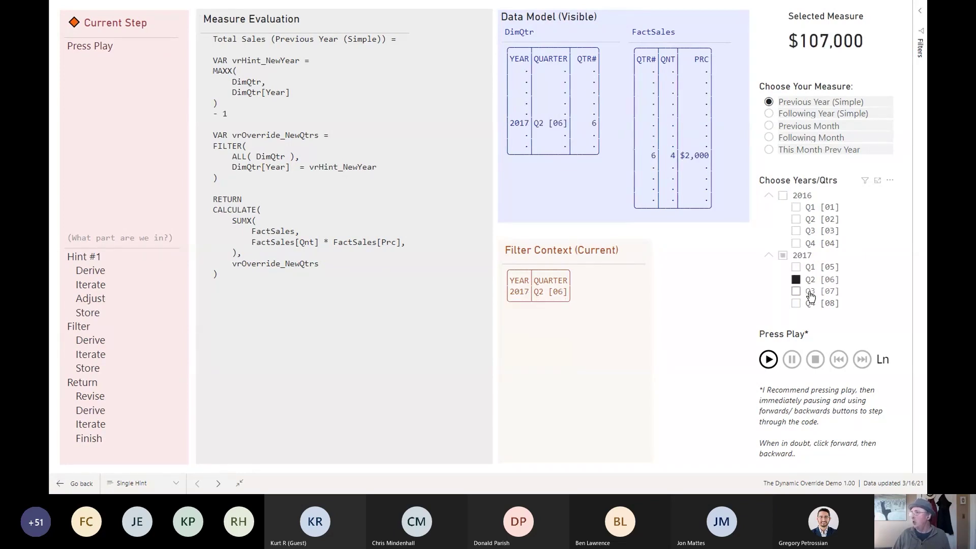
{"action": "left_click", "coordinate": [810, 293], "text": "ctrl"}
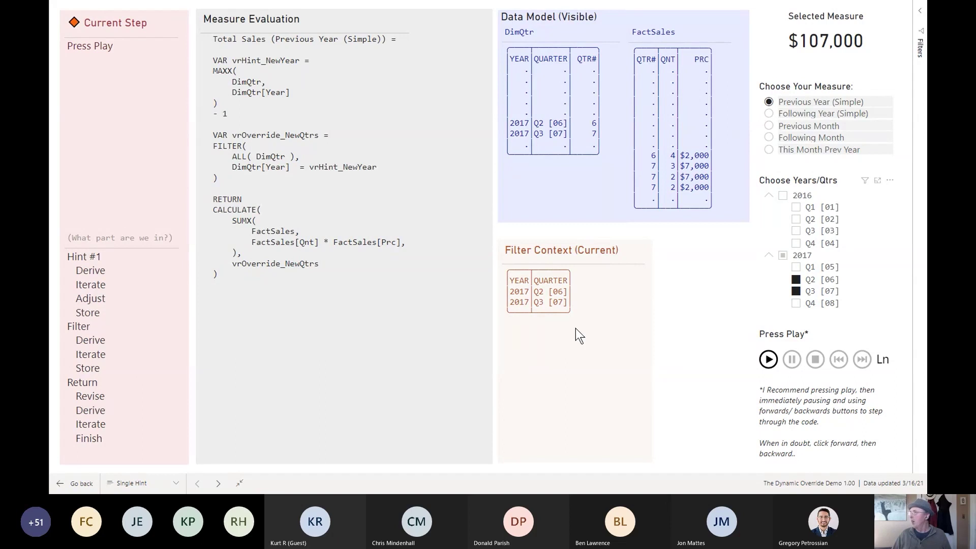
Step: Filter the report to all of 2017, start the measure evaluation playback and pause it at its first stage
{"action": "left_click", "coordinate": [800, 258]}
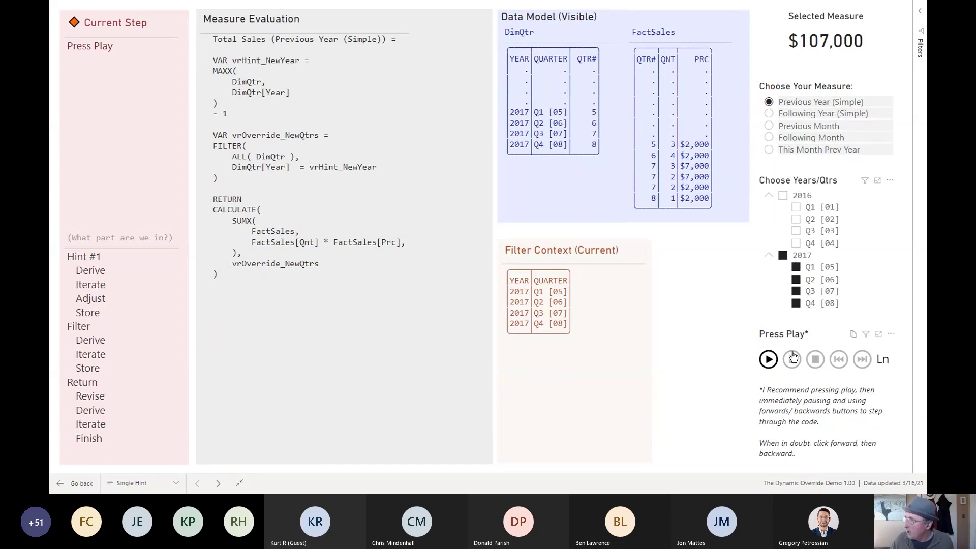
{"action": "left_click", "coordinate": [773, 361]}
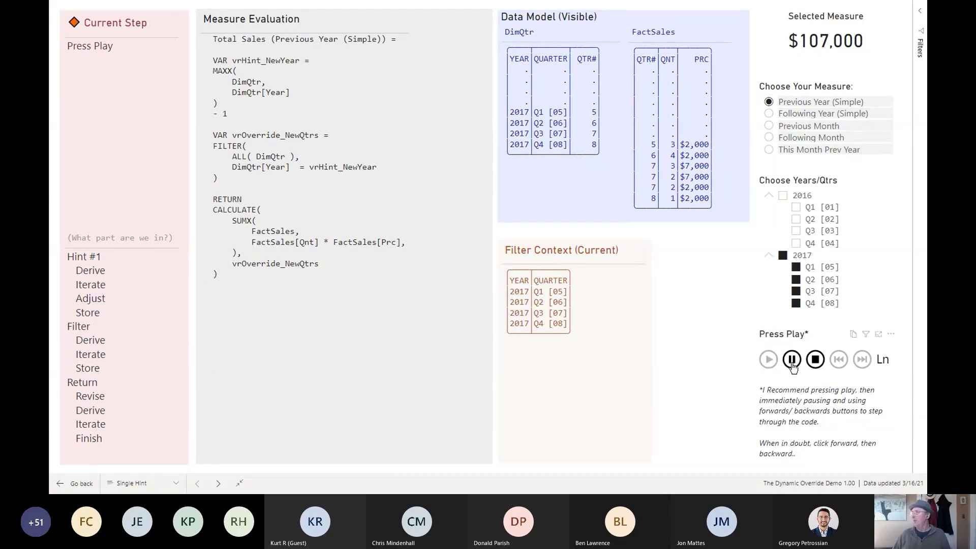
{"action": "left_click", "coordinate": [791, 361]}
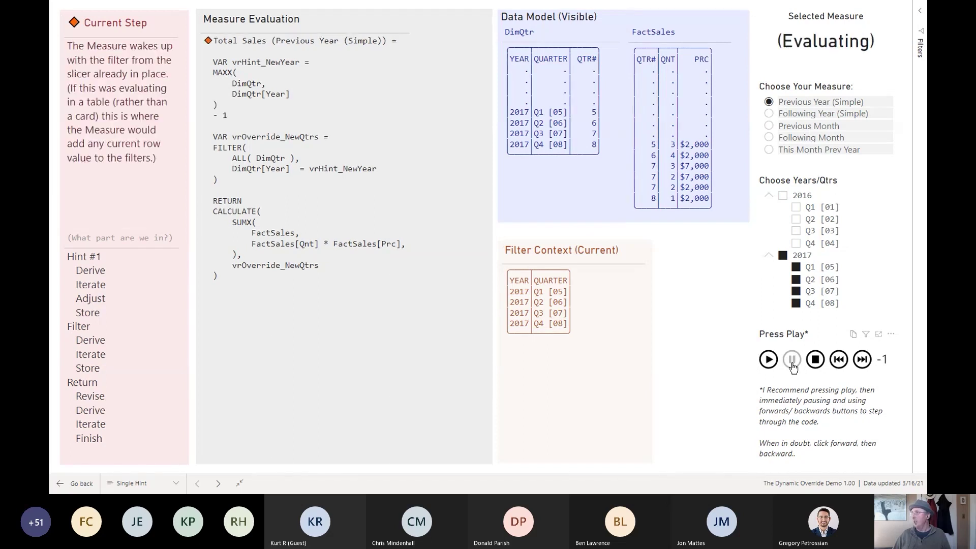
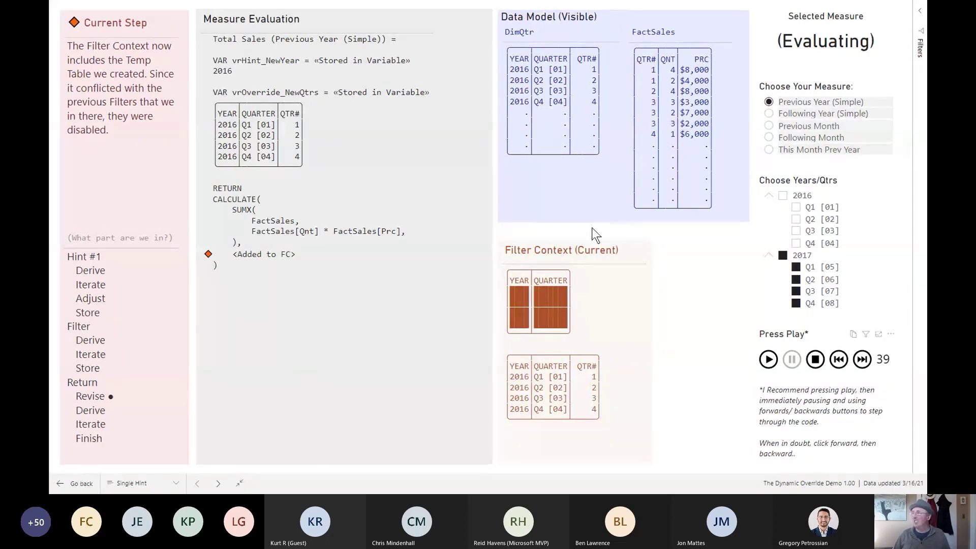
Step: Move the evaluation back to stage 38 and forward to stage 40 to examine how CALCULATE replaces the filter context
{"action": "left_click", "coordinate": [839, 361]}
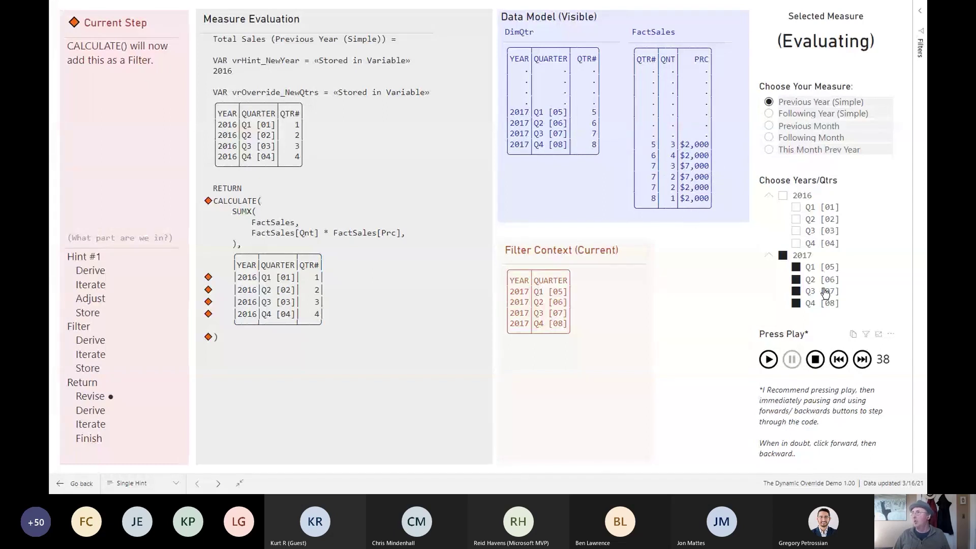
{"action": "left_click", "coordinate": [858, 356]}
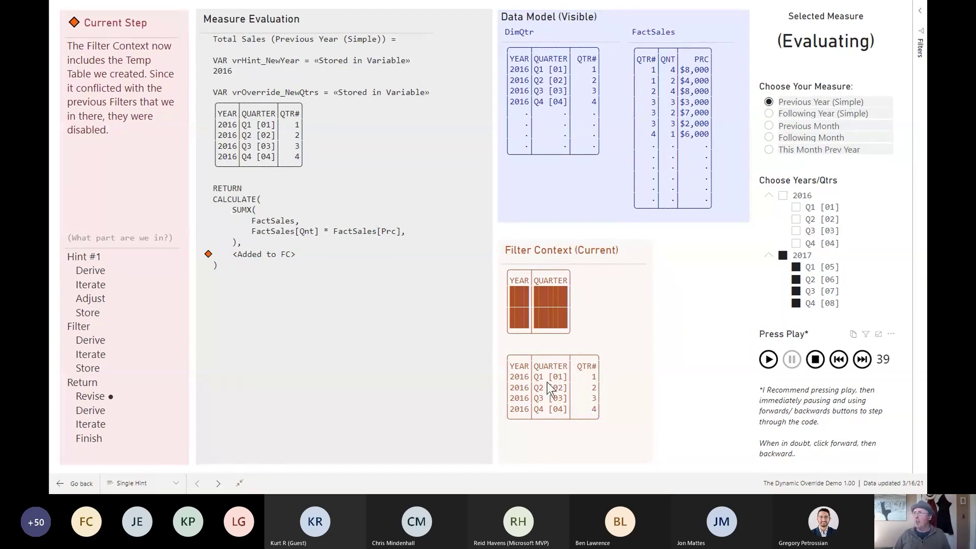
{"action": "left_click", "coordinate": [861, 360]}
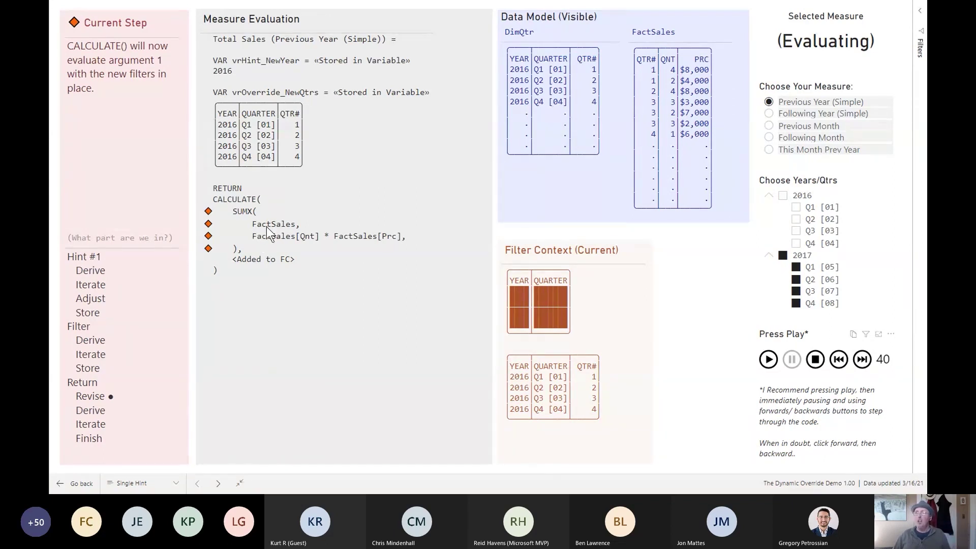
Step: Advance the evaluation to stage 46, examining how SUMX derives the FactSales rows and multiplies quantity by price
{"action": "left_click", "coordinate": [867, 361]}
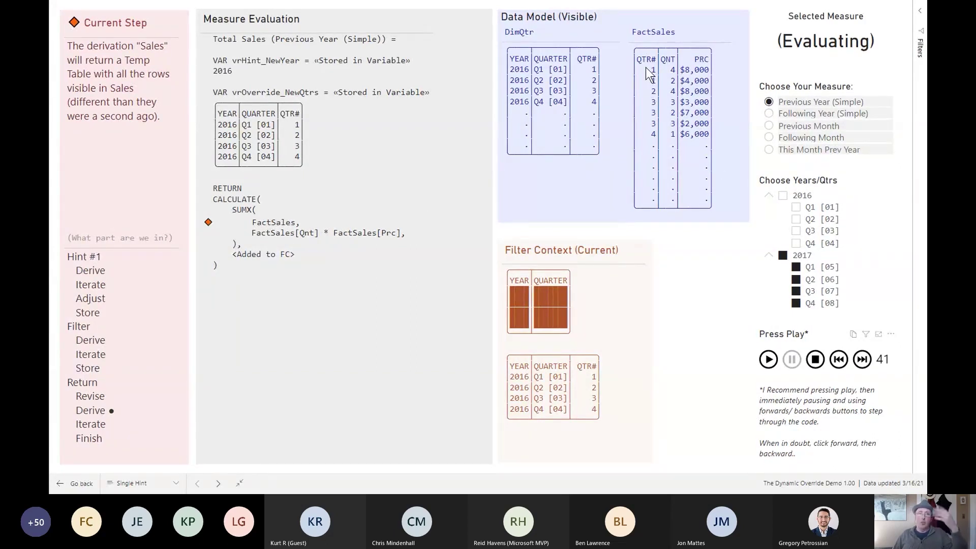
{"action": "left_click", "coordinate": [870, 361]}
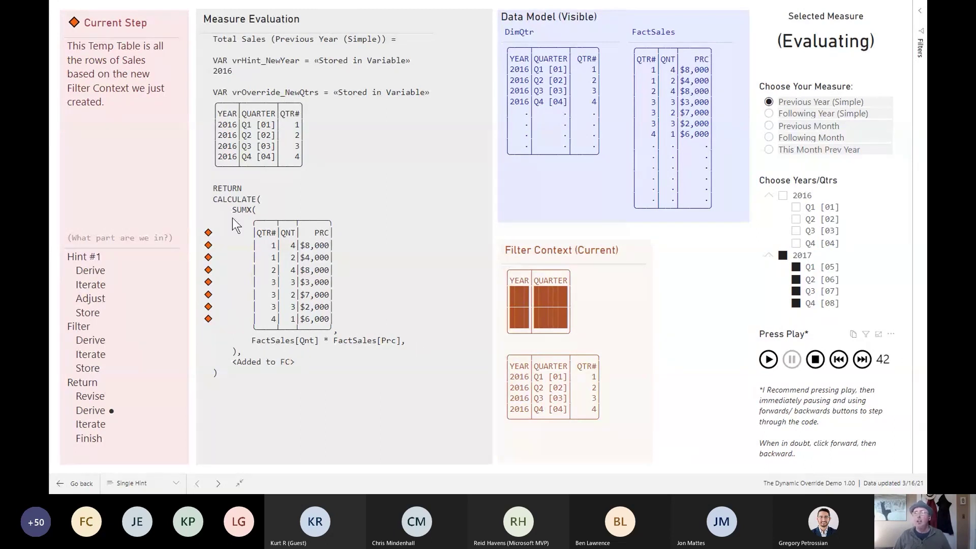
{"action": "left_click", "coordinate": [862, 360]}
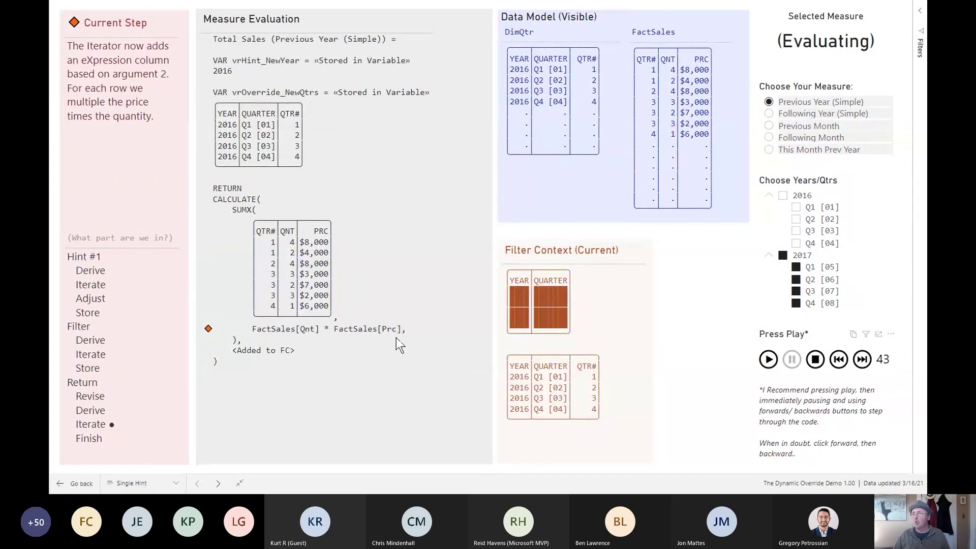
{"action": "left_click", "coordinate": [864, 362]}
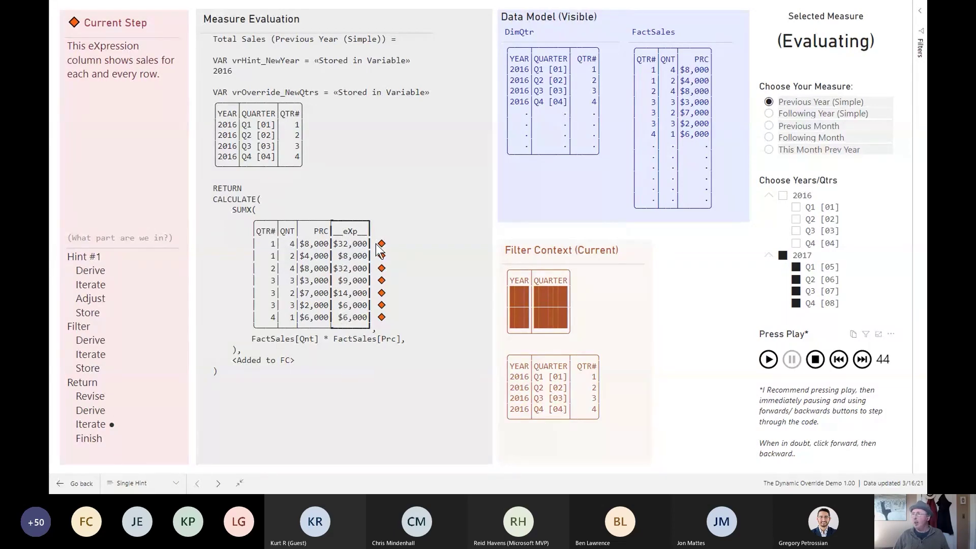
{"action": "left_click", "coordinate": [862, 359]}
{"action": "left_click", "coordinate": [862, 360]}
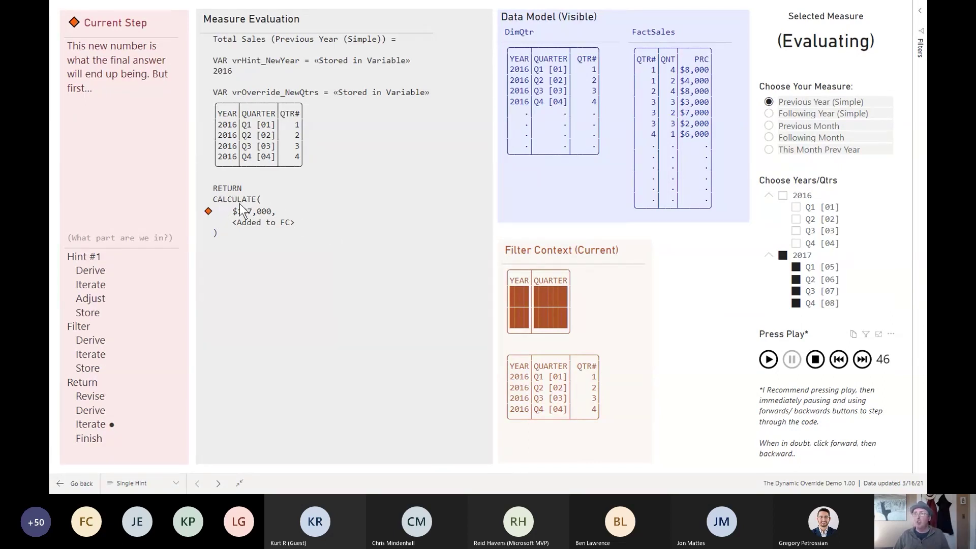
Step: Advance the evaluation to stage 51, examining how CALCULATE resets the filter context and returns its value
{"action": "left_click", "coordinate": [863, 360]}
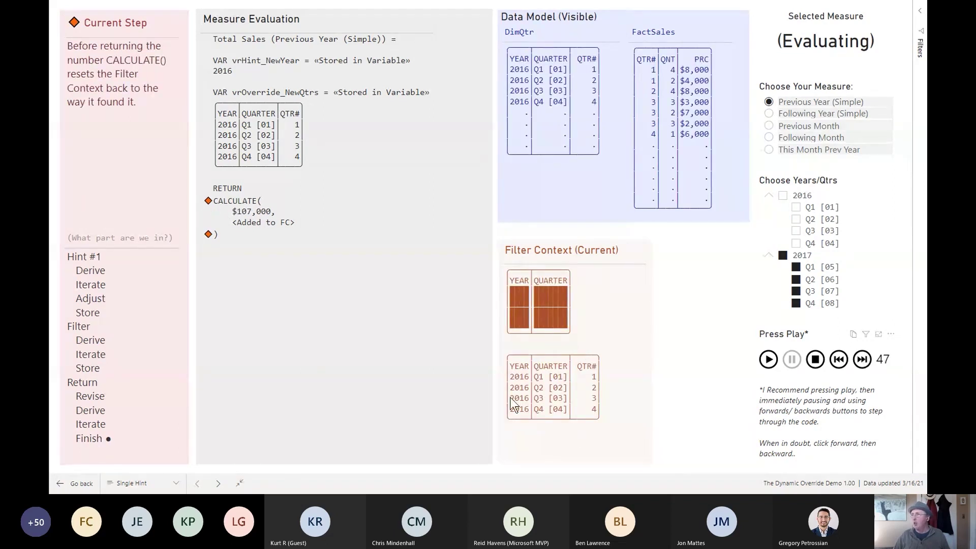
{"action": "left_click", "coordinate": [863, 361]}
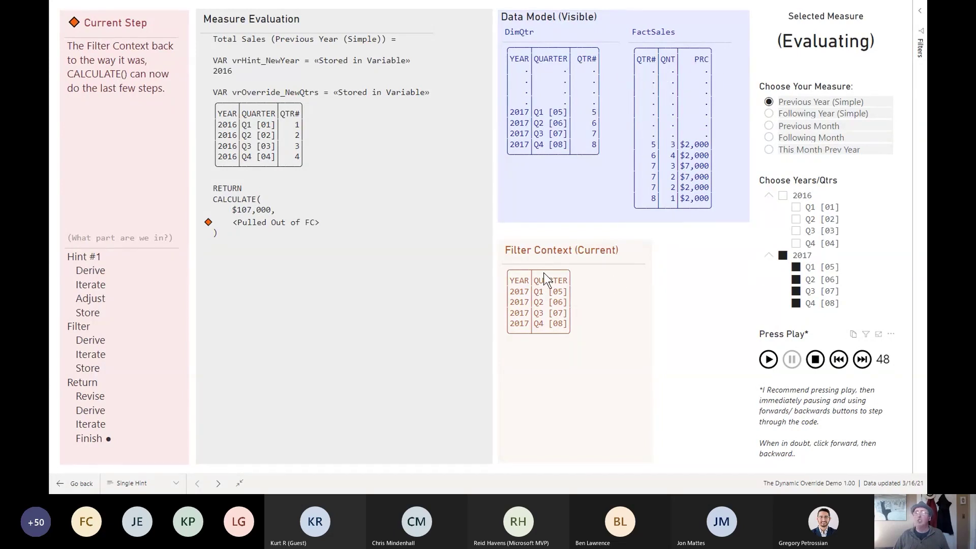
{"action": "left_click", "coordinate": [858, 367]}
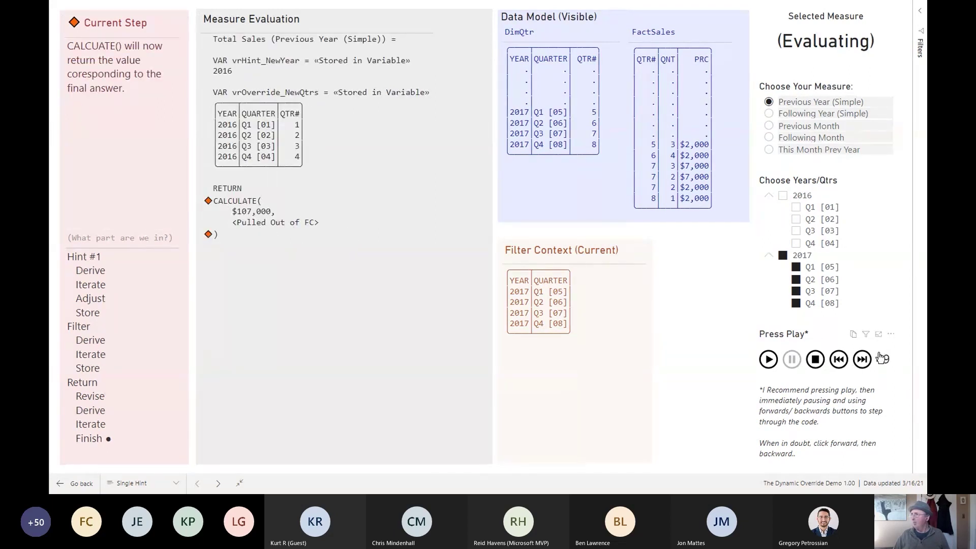
{"action": "left_click", "coordinate": [861, 364]}
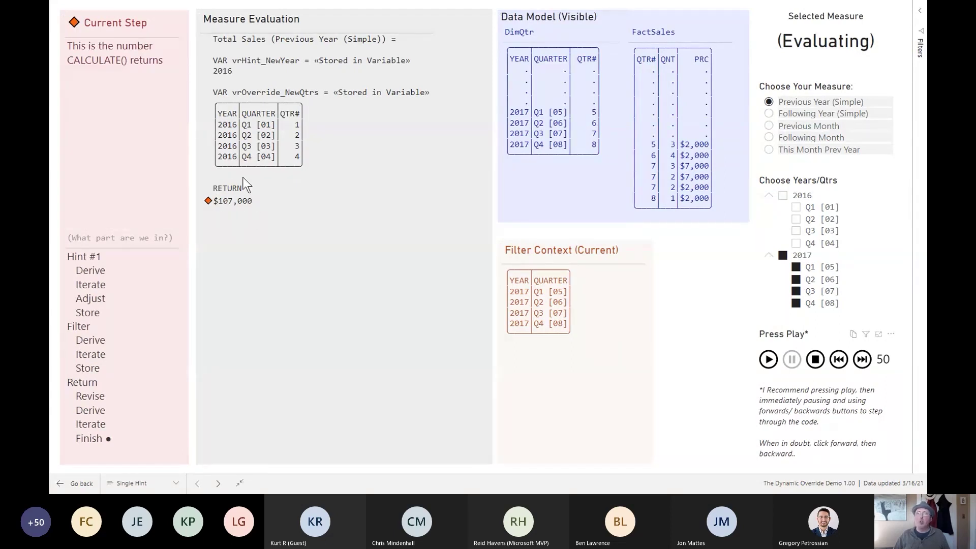
{"action": "left_click", "coordinate": [861, 362]}
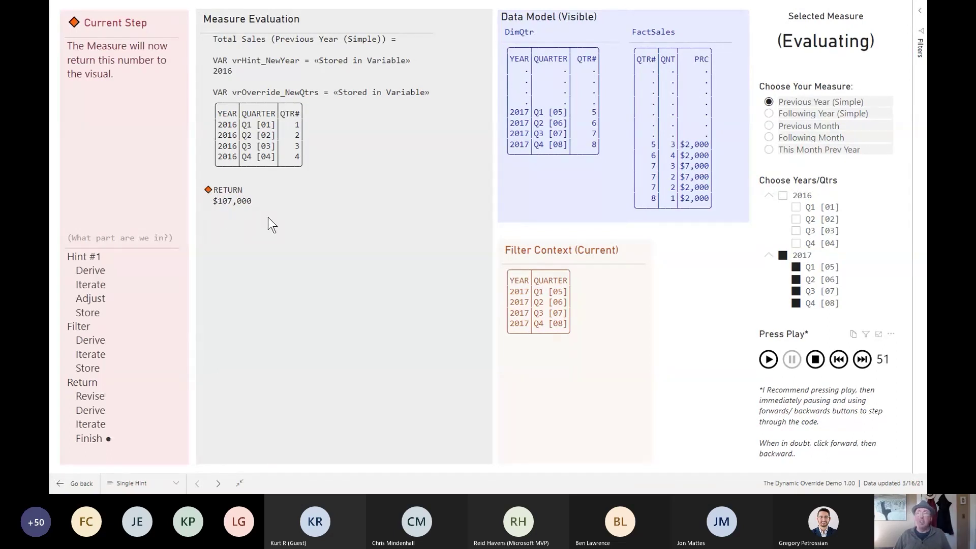
Step: Advance the evaluation to its final stage, 52, and switch the report to the This Month Prev Year measure
{"action": "left_click", "coordinate": [863, 361]}
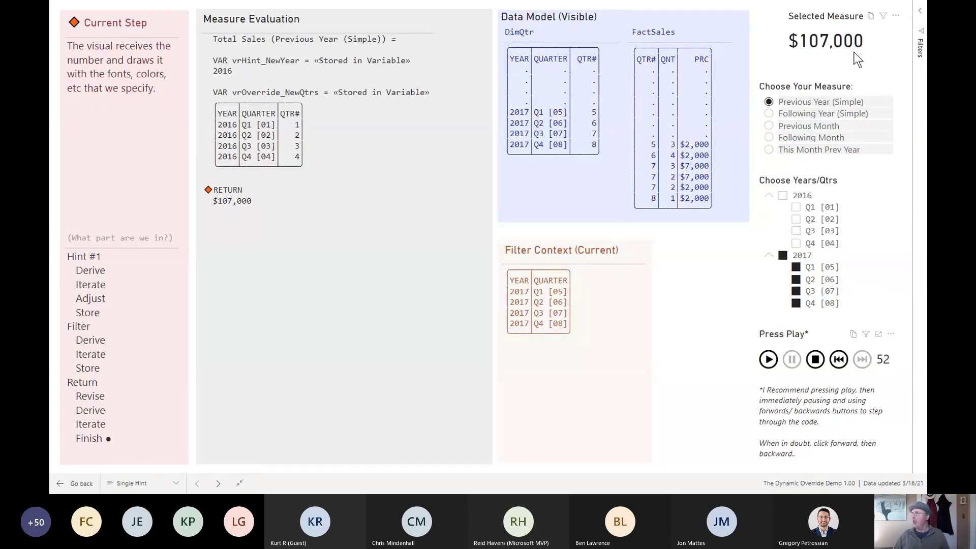
{"action": "left_click", "coordinate": [804, 127]}
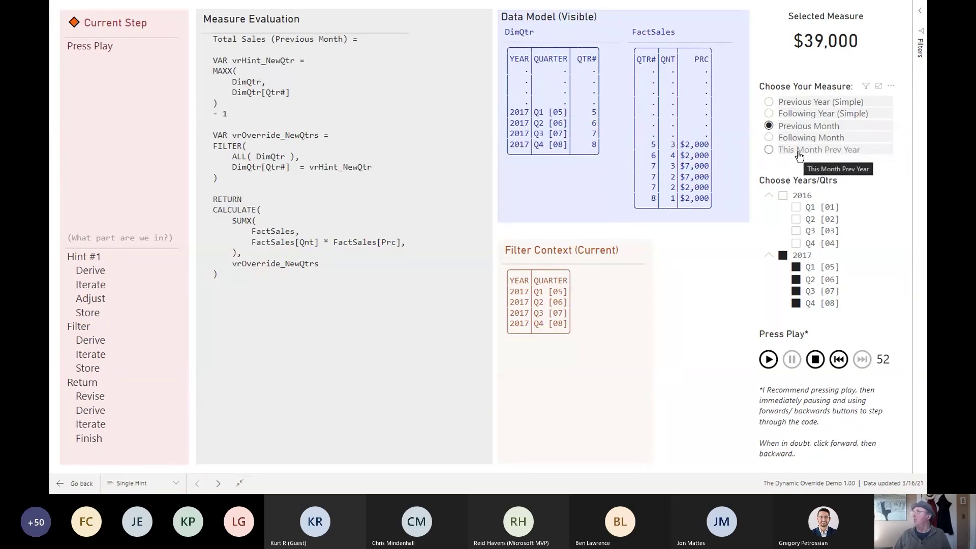
{"action": "left_click", "coordinate": [798, 152]}
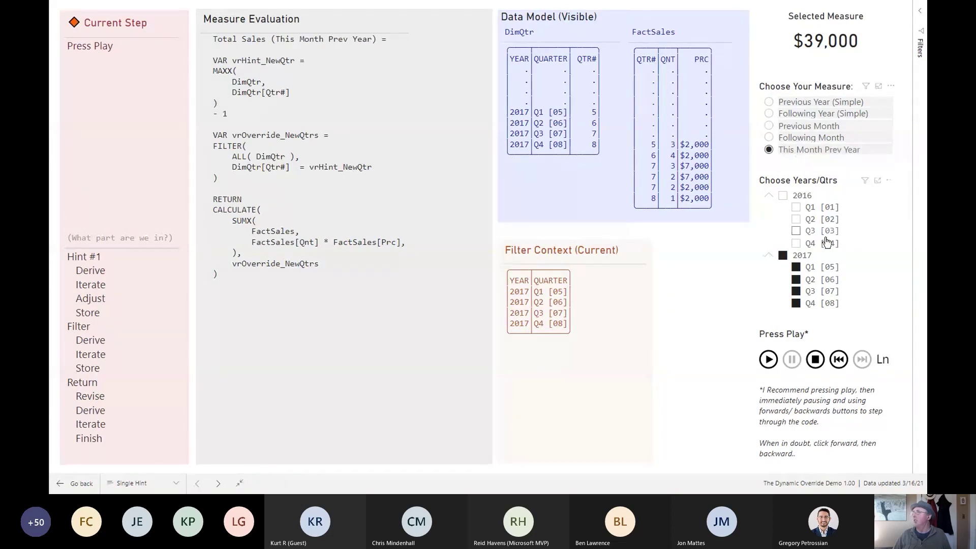
Step: Filter the report to Q3 [07] of 2017 and restart the measure evaluation from the beginning, pausing it at stage -1
{"action": "left_click", "coordinate": [828, 232]}
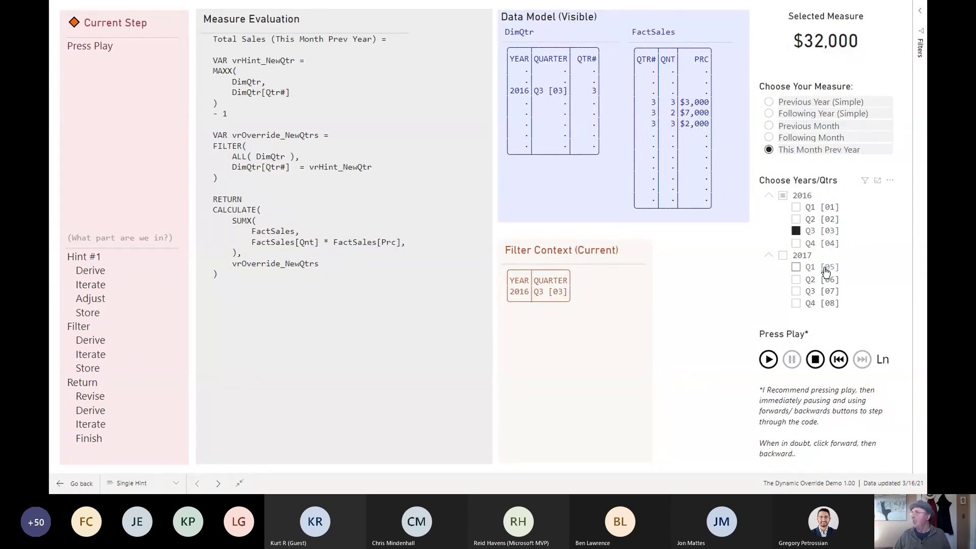
{"action": "left_click", "coordinate": [813, 294]}
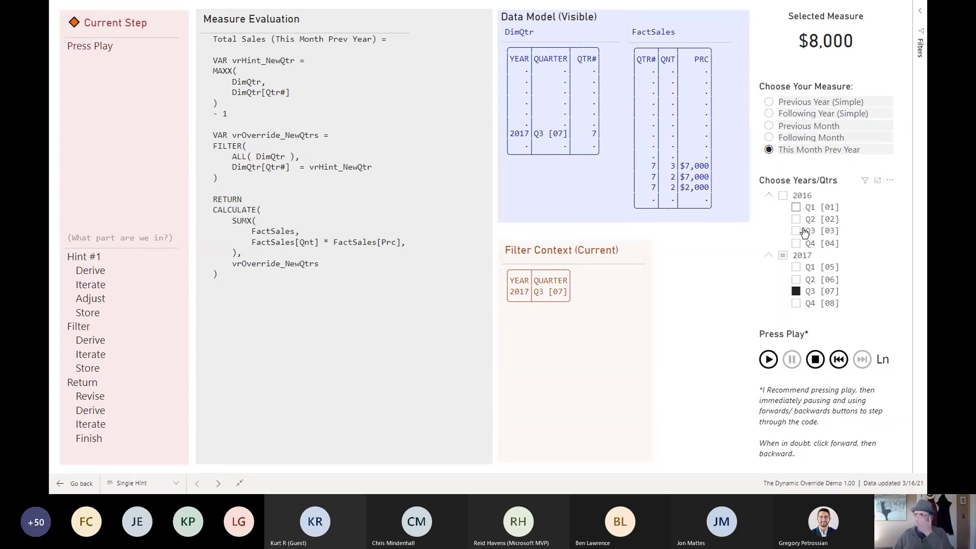
{"action": "left_click", "coordinate": [818, 360]}
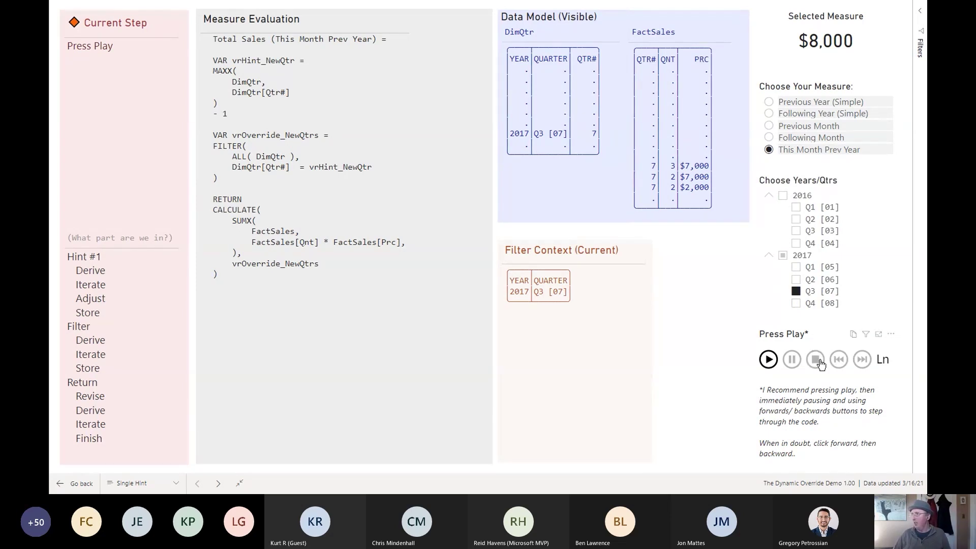
{"action": "left_click", "coordinate": [770, 361]}
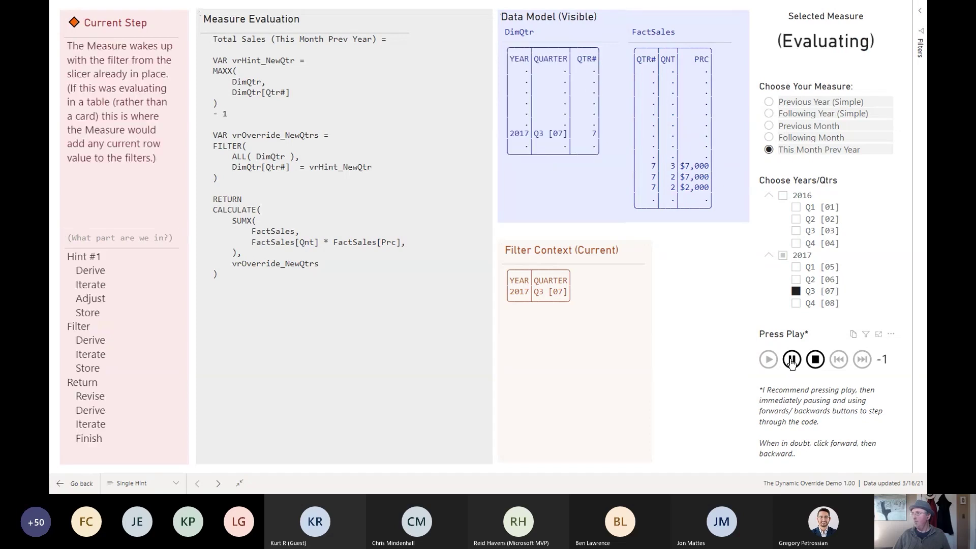
{"action": "left_click", "coordinate": [792, 360]}
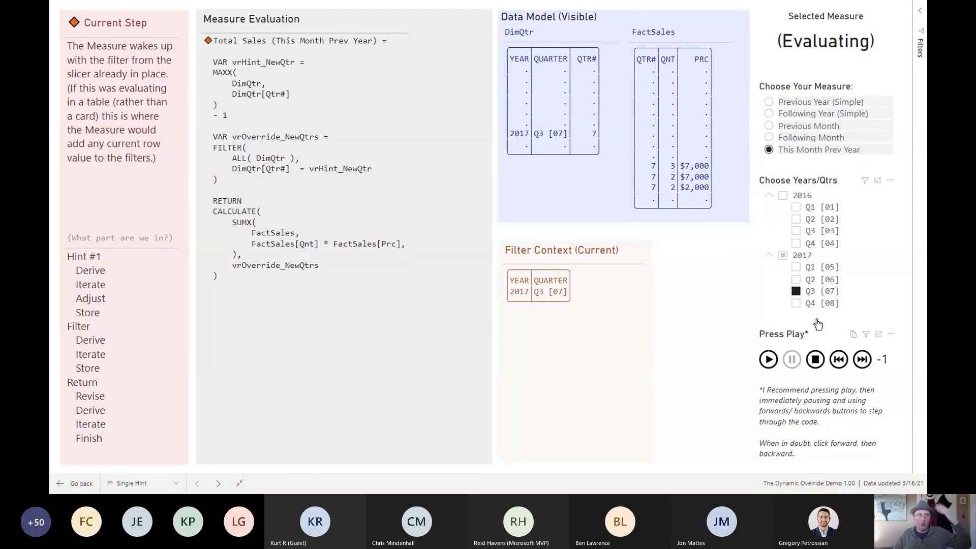
Step: Advance the evaluation to stage 1, examining how the This Month Prev Year measure starts evaluating its formula under the slicer filter
{"action": "left_click", "coordinate": [863, 360]}
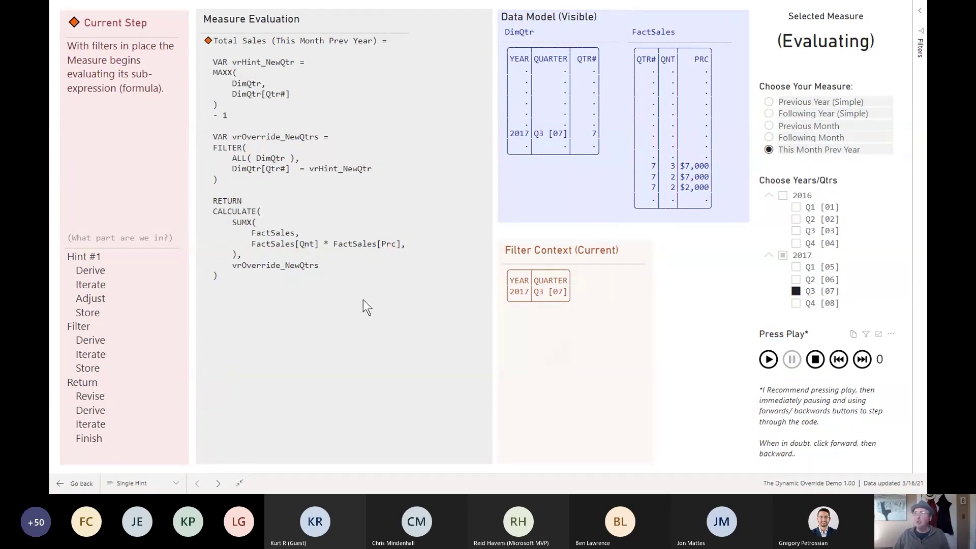
{"action": "left_click", "coordinate": [864, 360]}
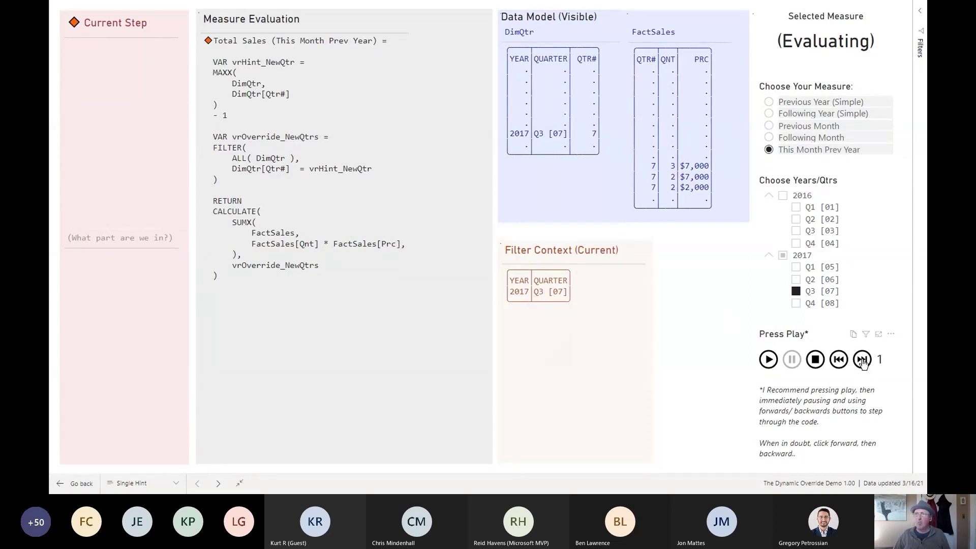